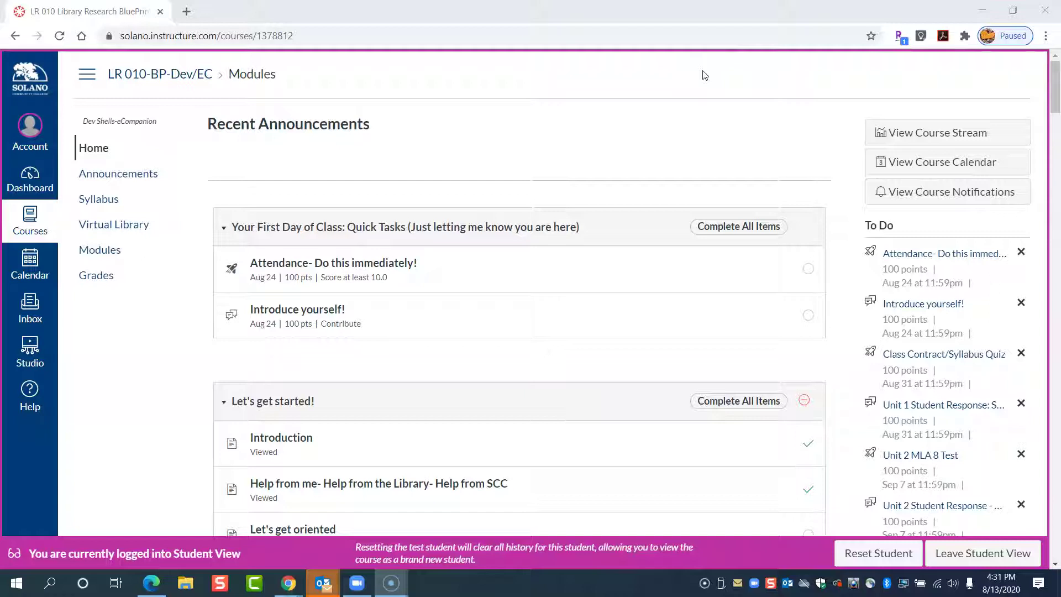
# - Open the Virtual Library guide in a new tab and expand its What's available? menu
pyautogui.click(131, 224)
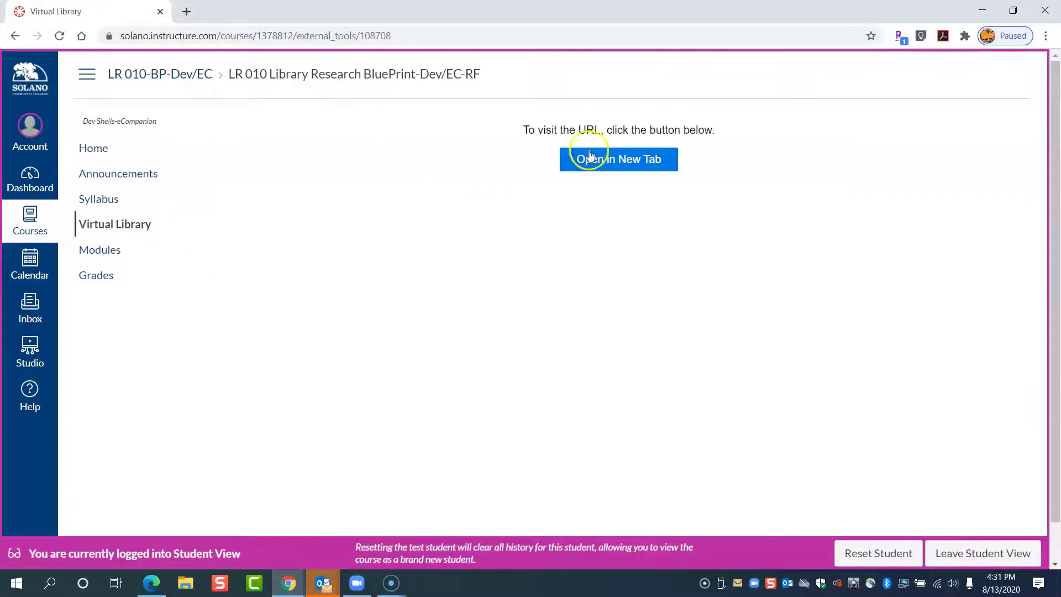
pyautogui.click(592, 158)
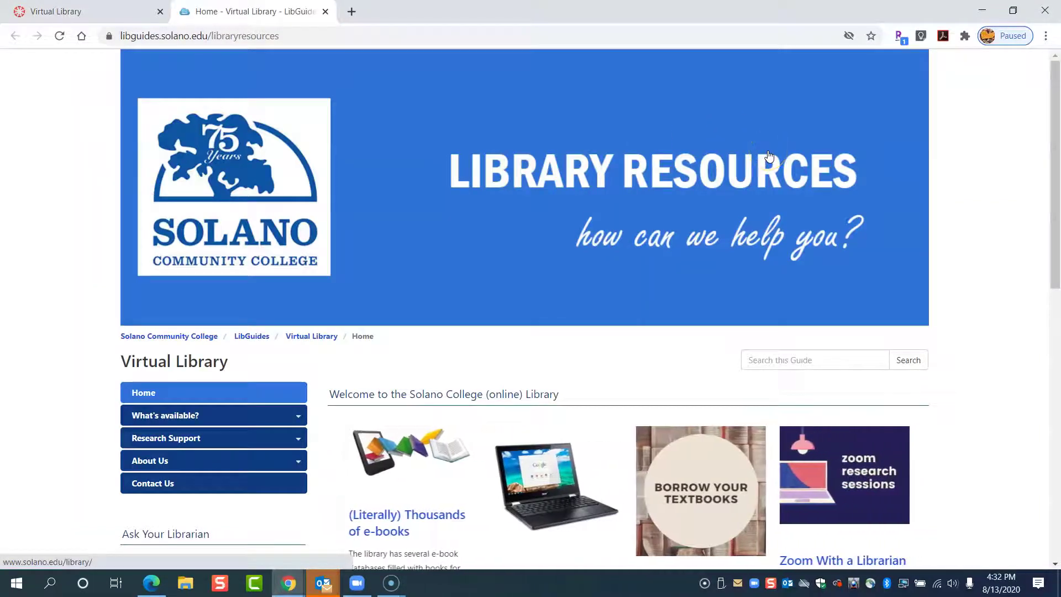
pyautogui.click(290, 415)
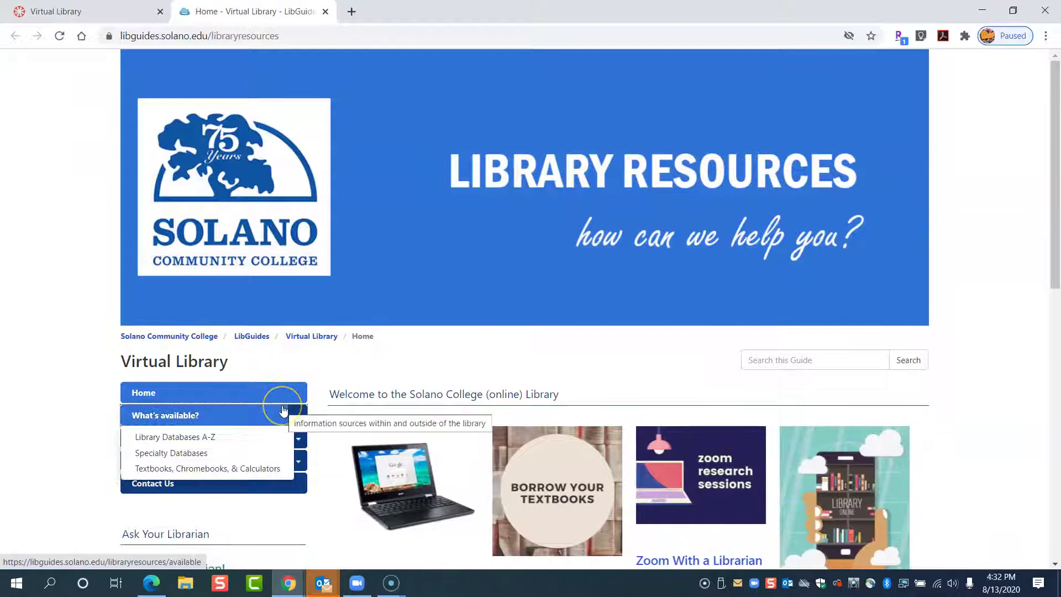
# - Choose Library Databases A-Z to list all 71 databases
pyautogui.click(196, 437)
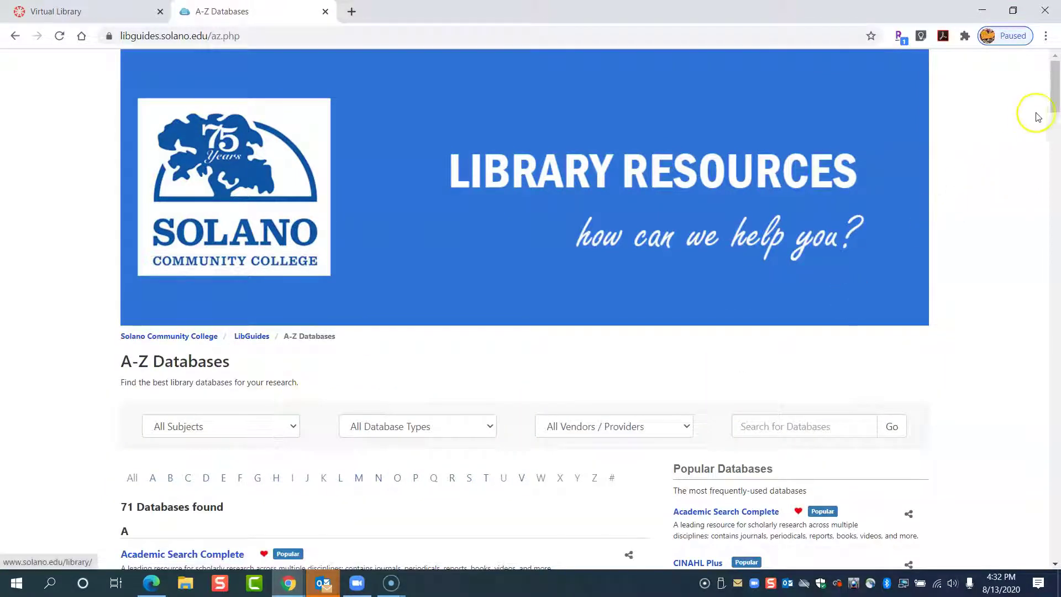
pyautogui.moveTo(1055, 71); pyautogui.dragTo(1056, 135)
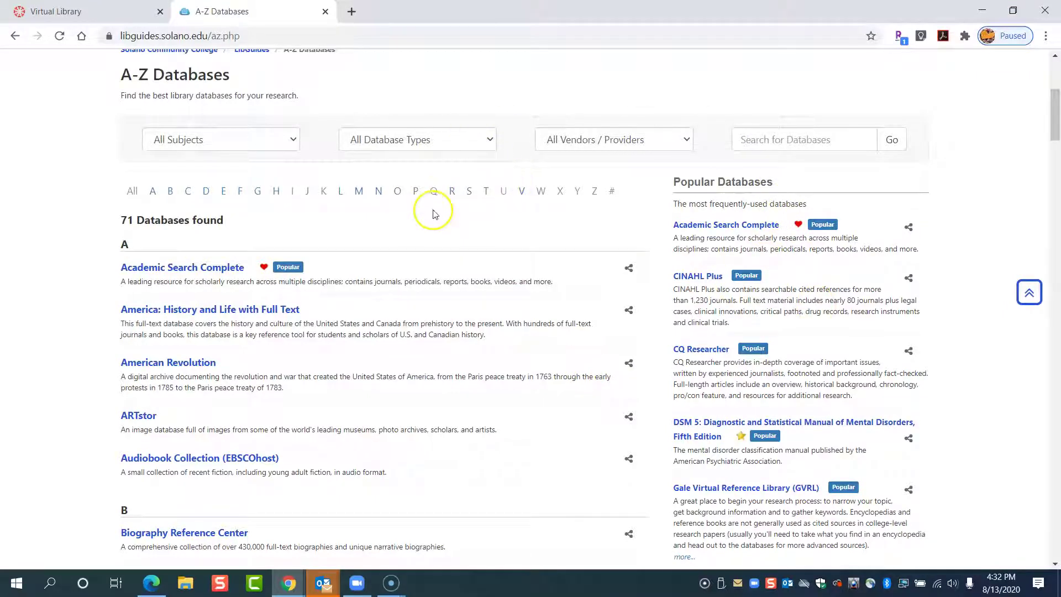
# - Filter the database list to letter P and open Points of View Reference Center
pyautogui.click(415, 191)
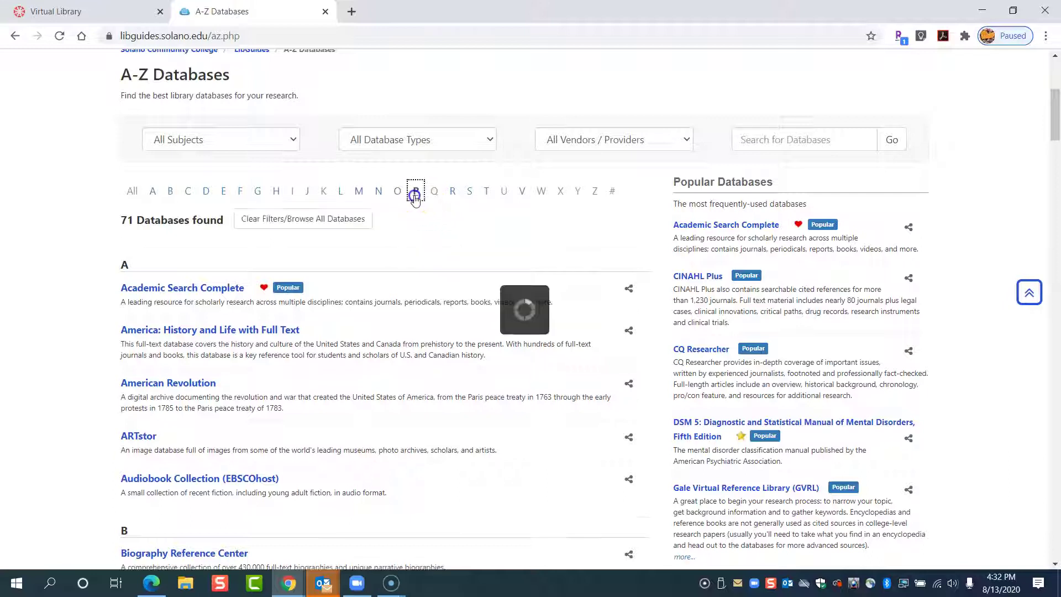
pyautogui.click(267, 342)
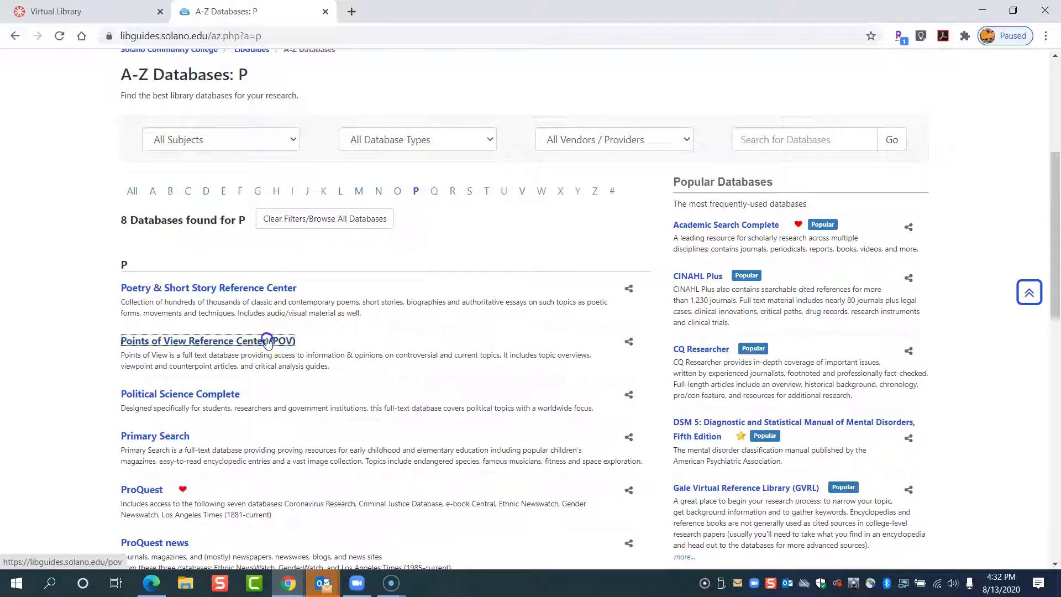